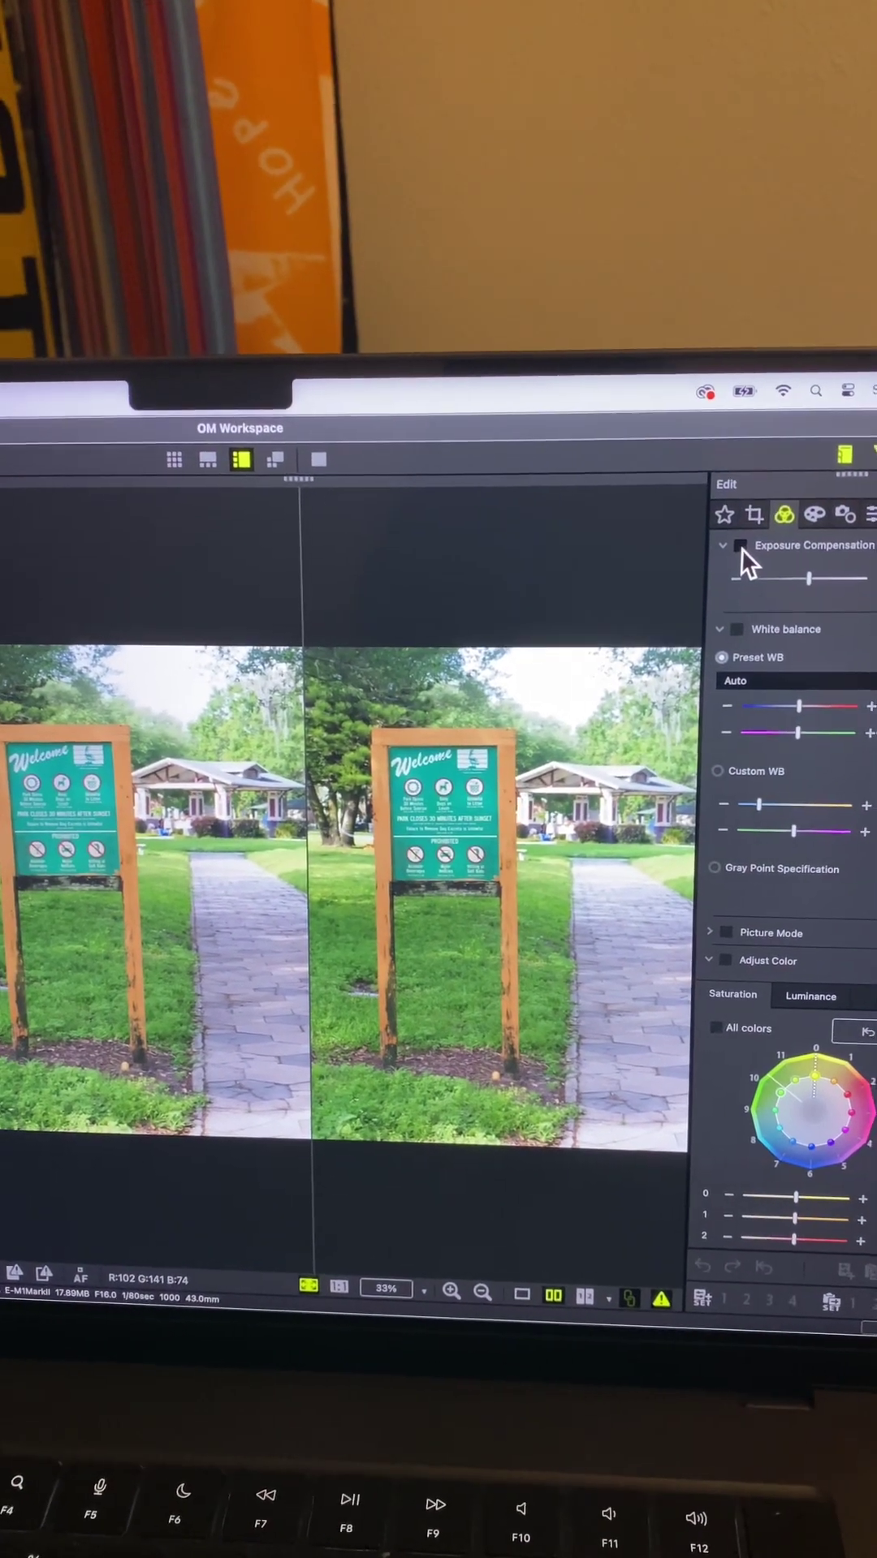
# Step: Enable Exposure Compensation on the park path photo in the Edit panel's color tab
pyautogui.click(746, 550)
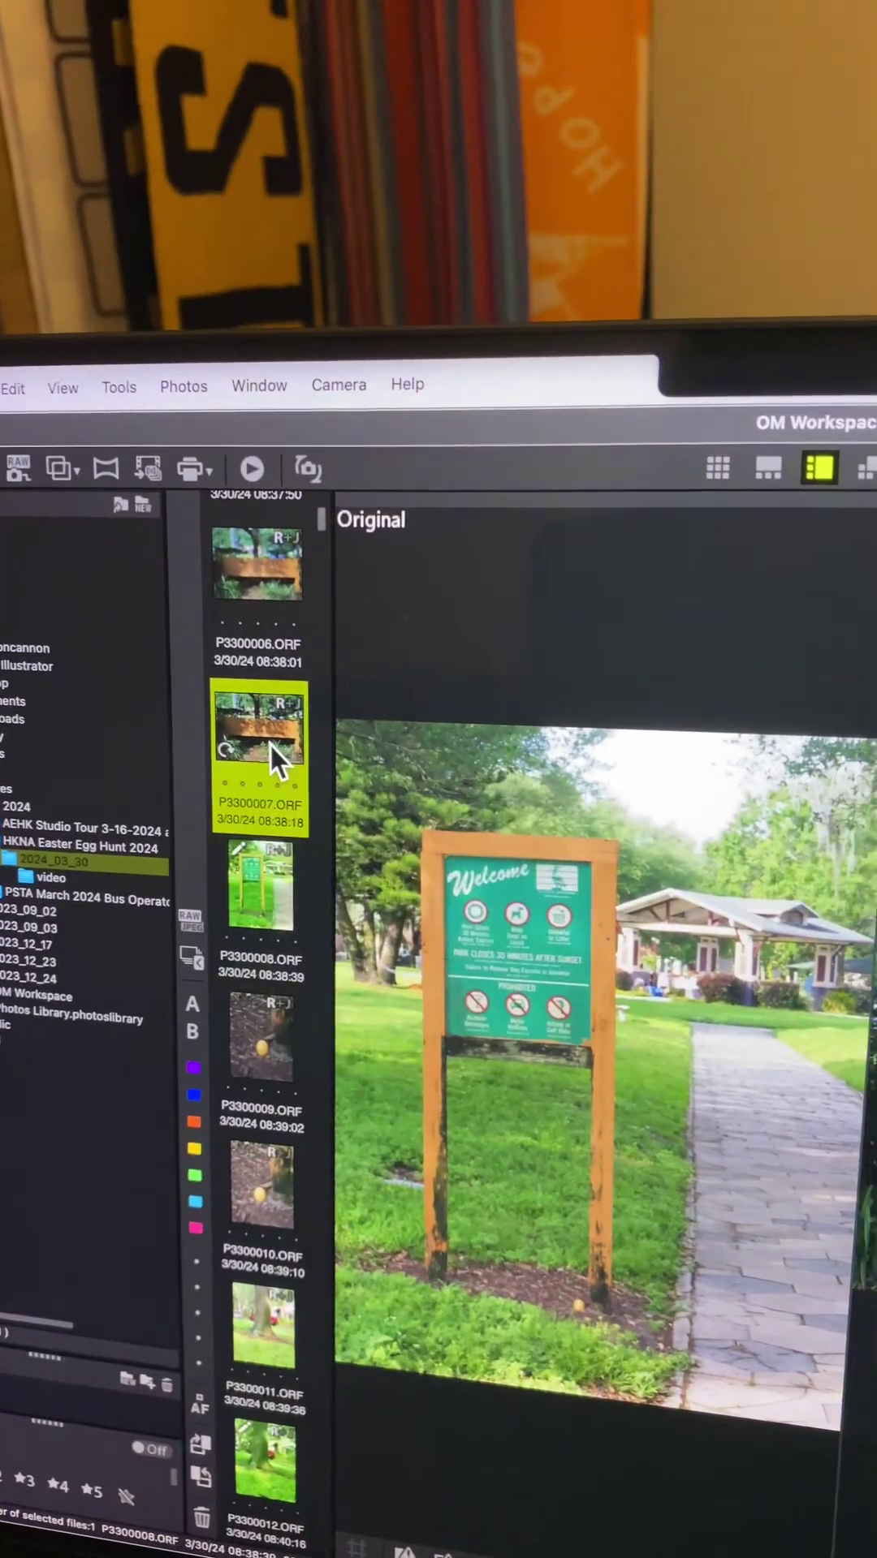
# Step: Select the P3300007 Seminole Park sign photo and turn on Crop, revealing a green-tinted preview
pyautogui.click(58, 620)
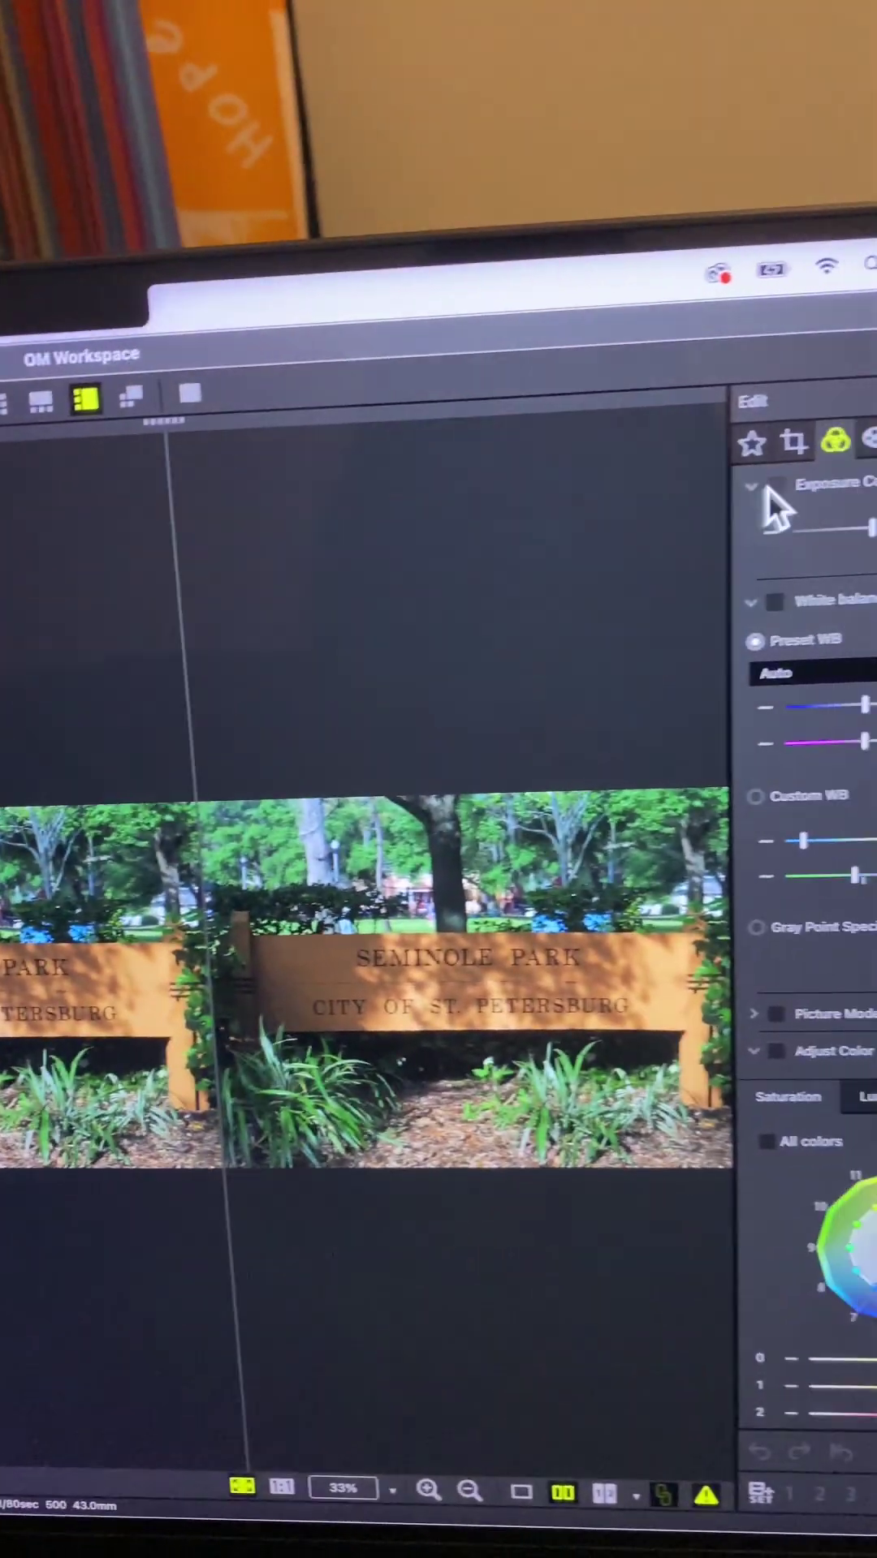
pyautogui.click(739, 445)
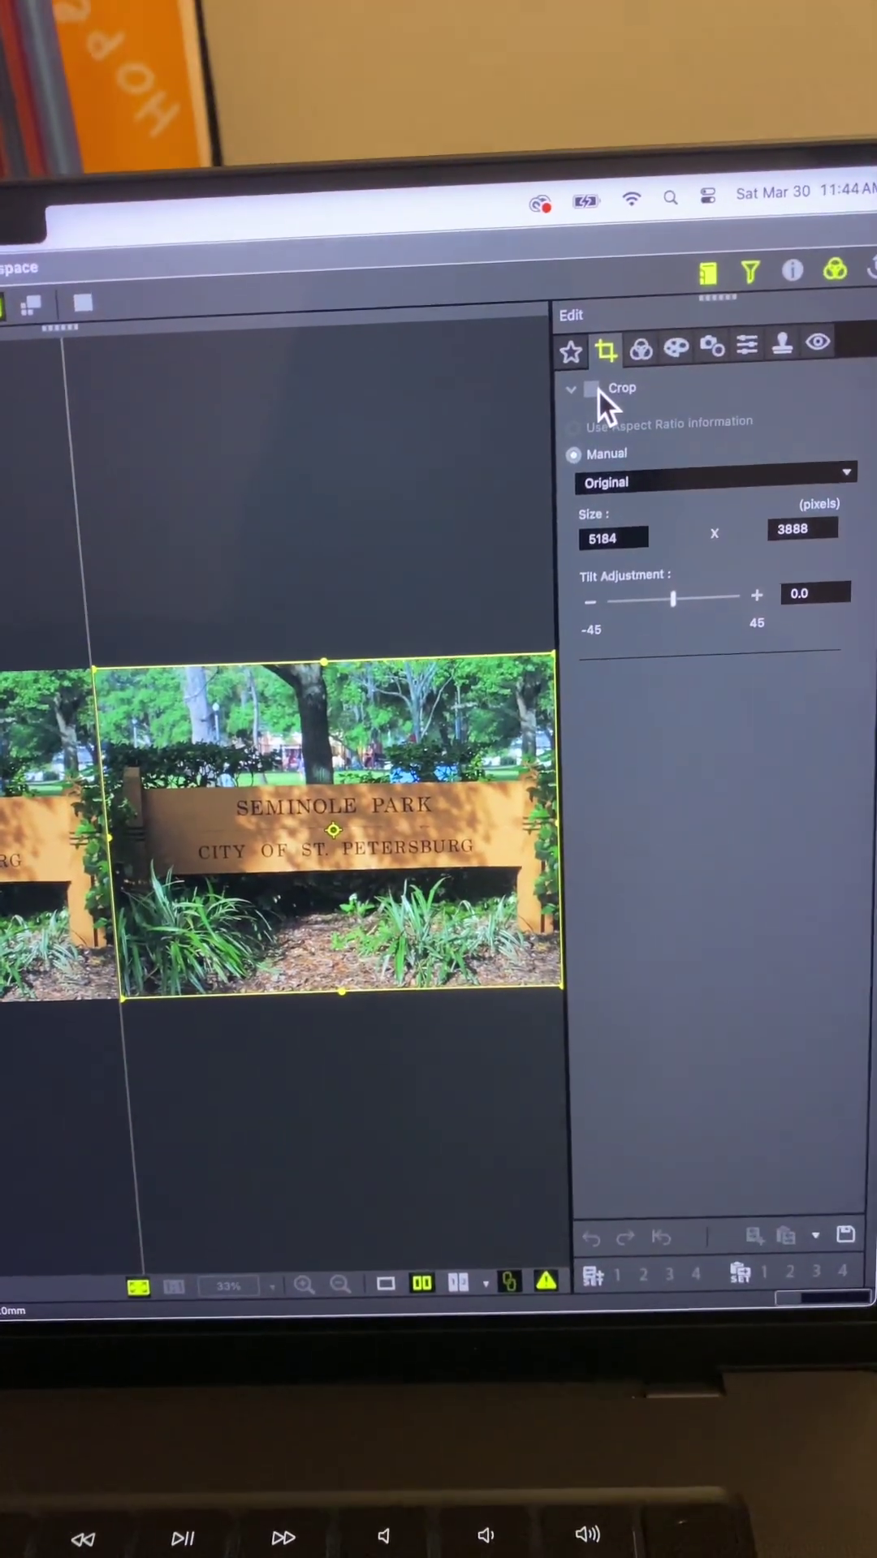
pyautogui.click(597, 392)
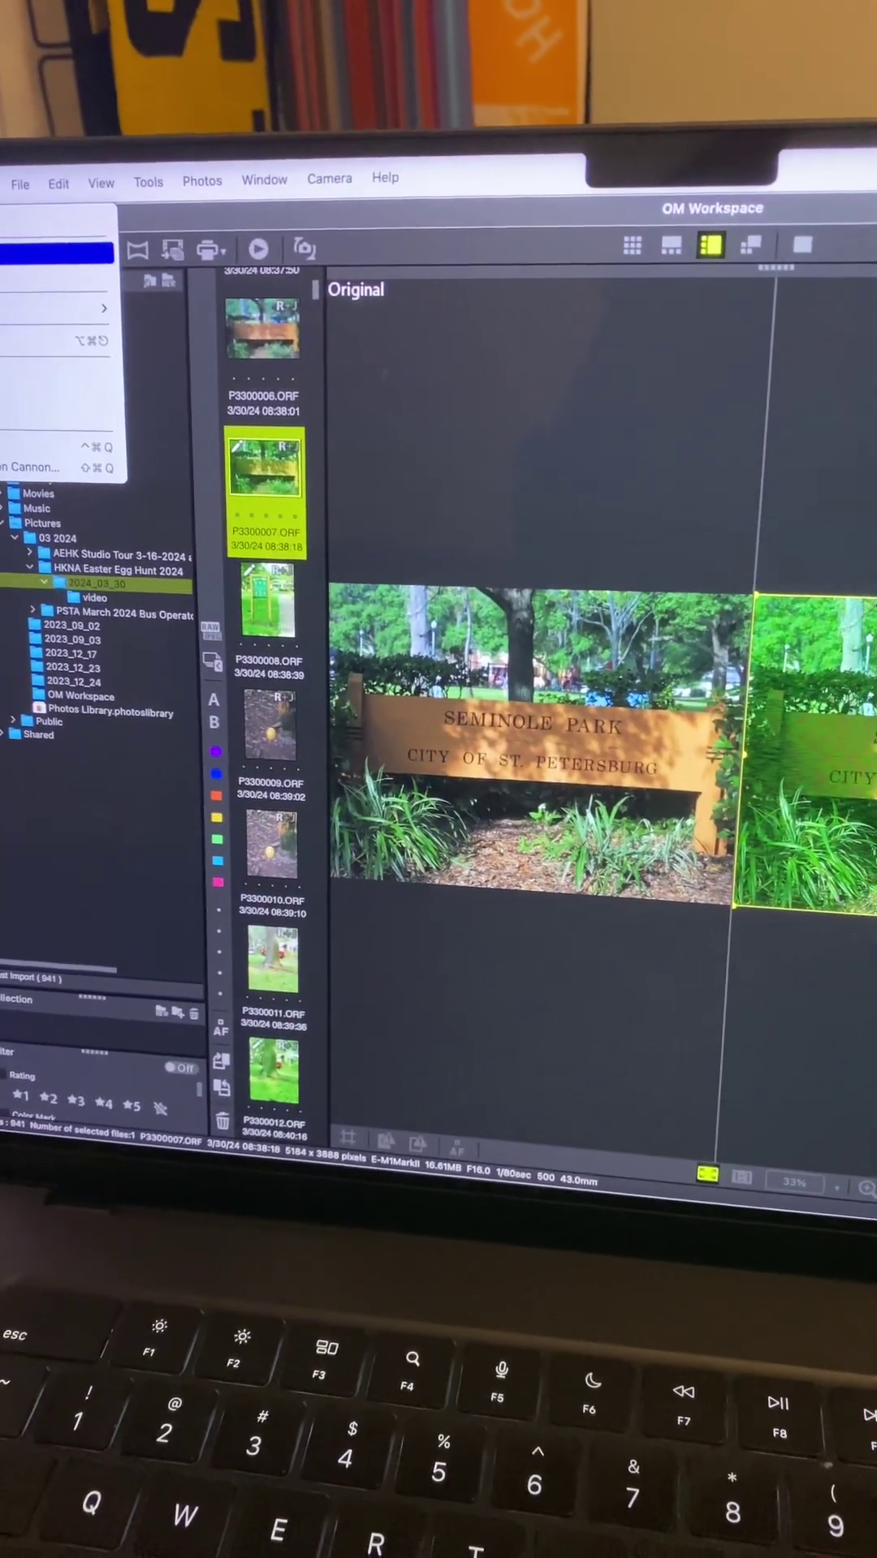
# Step: Show About This Mac and its full System Settings page for the M3 Max MacBook Pro
pyautogui.press('super+Tab')
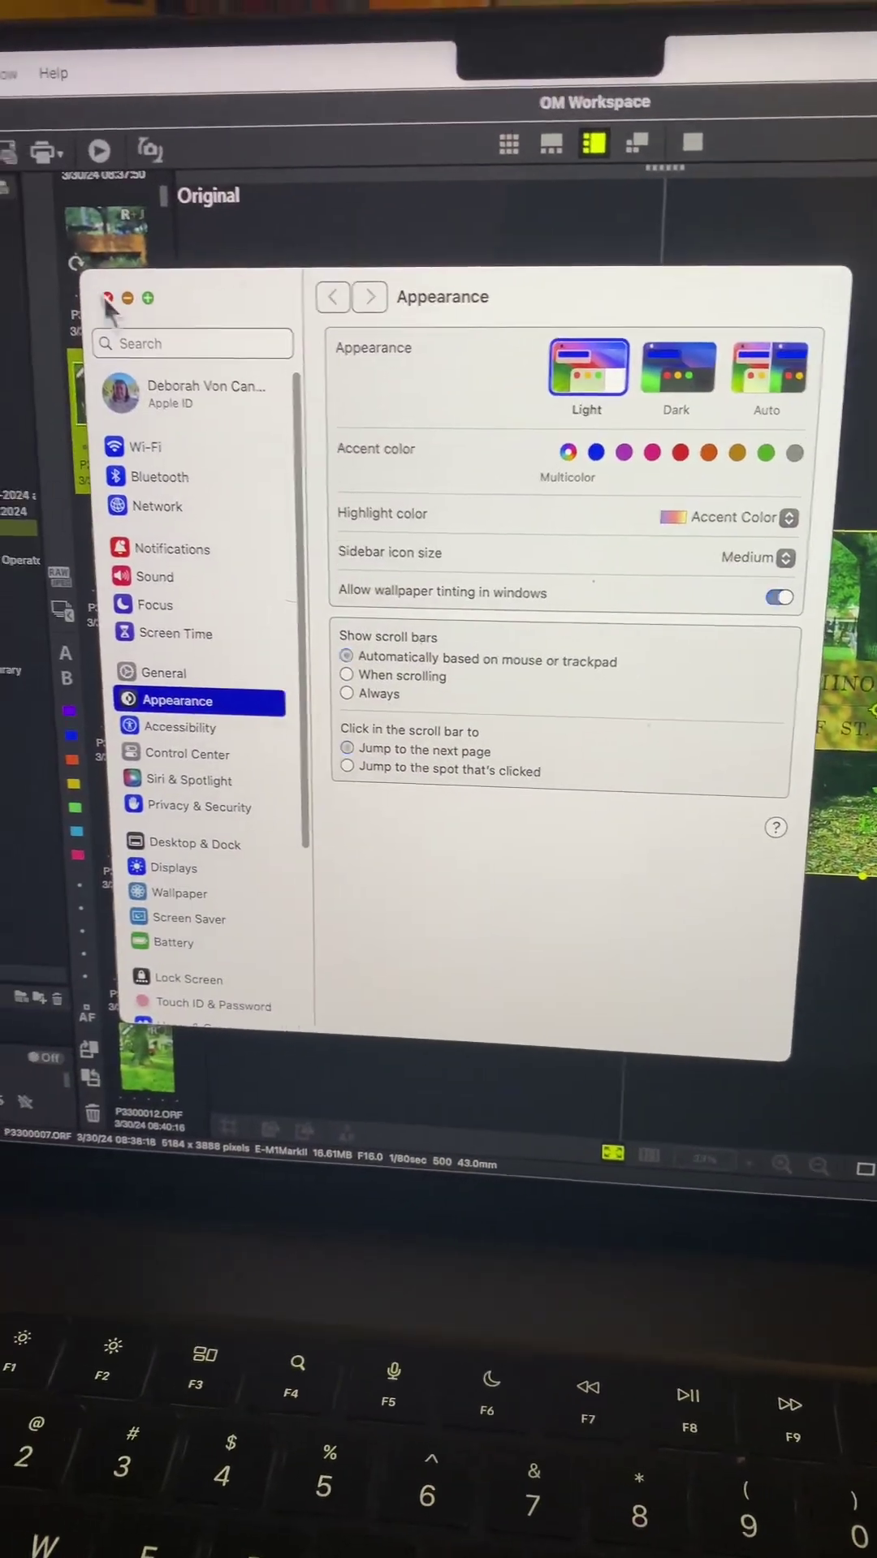
pyautogui.press('super+Tab')
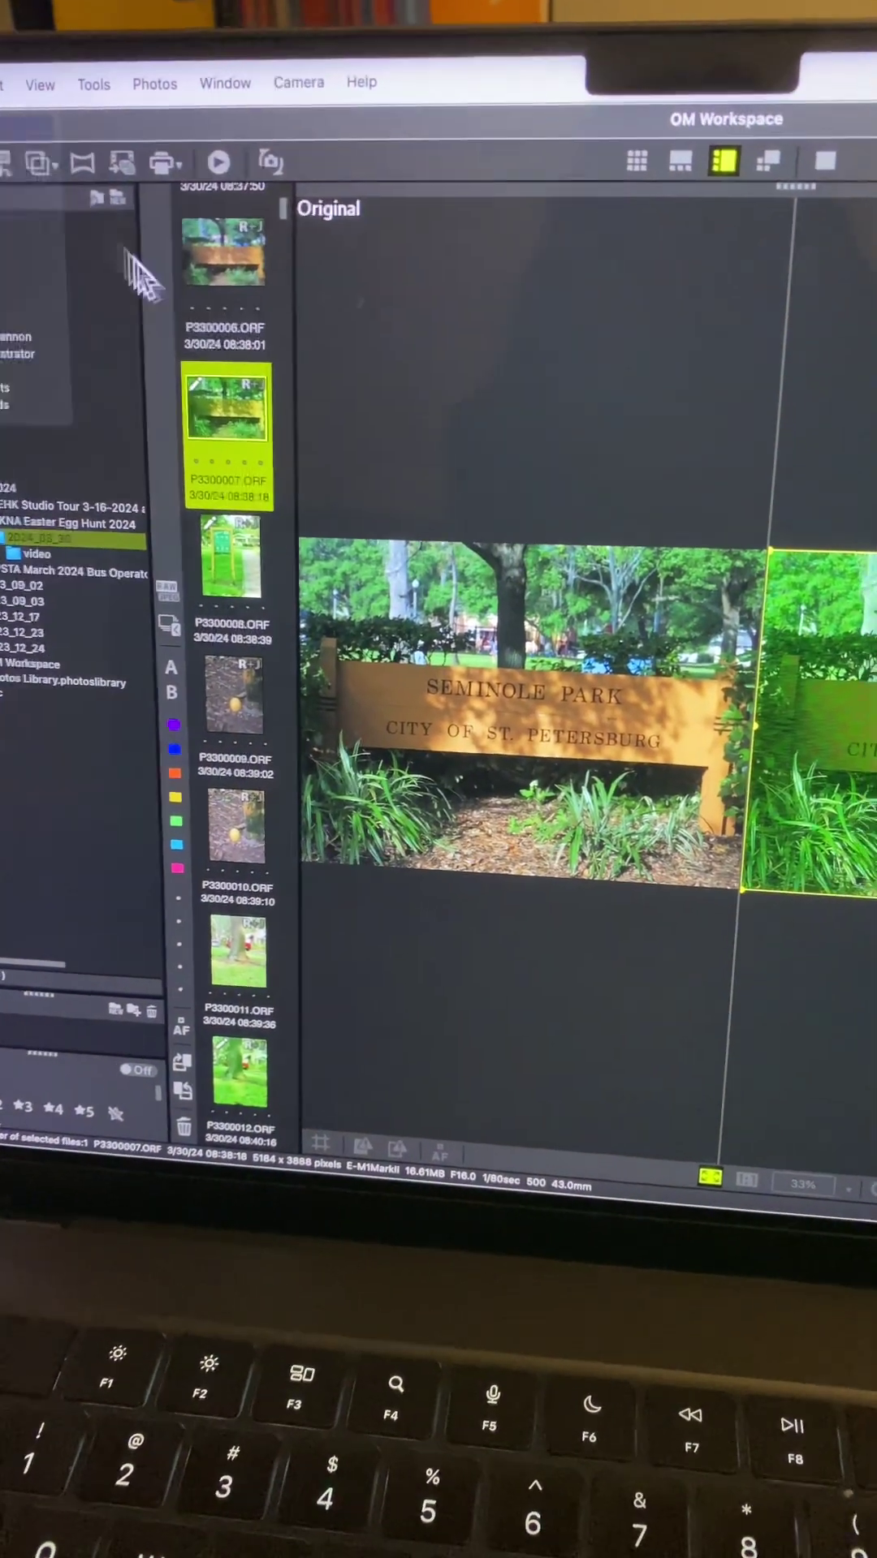
pyautogui.press('super+Tab')
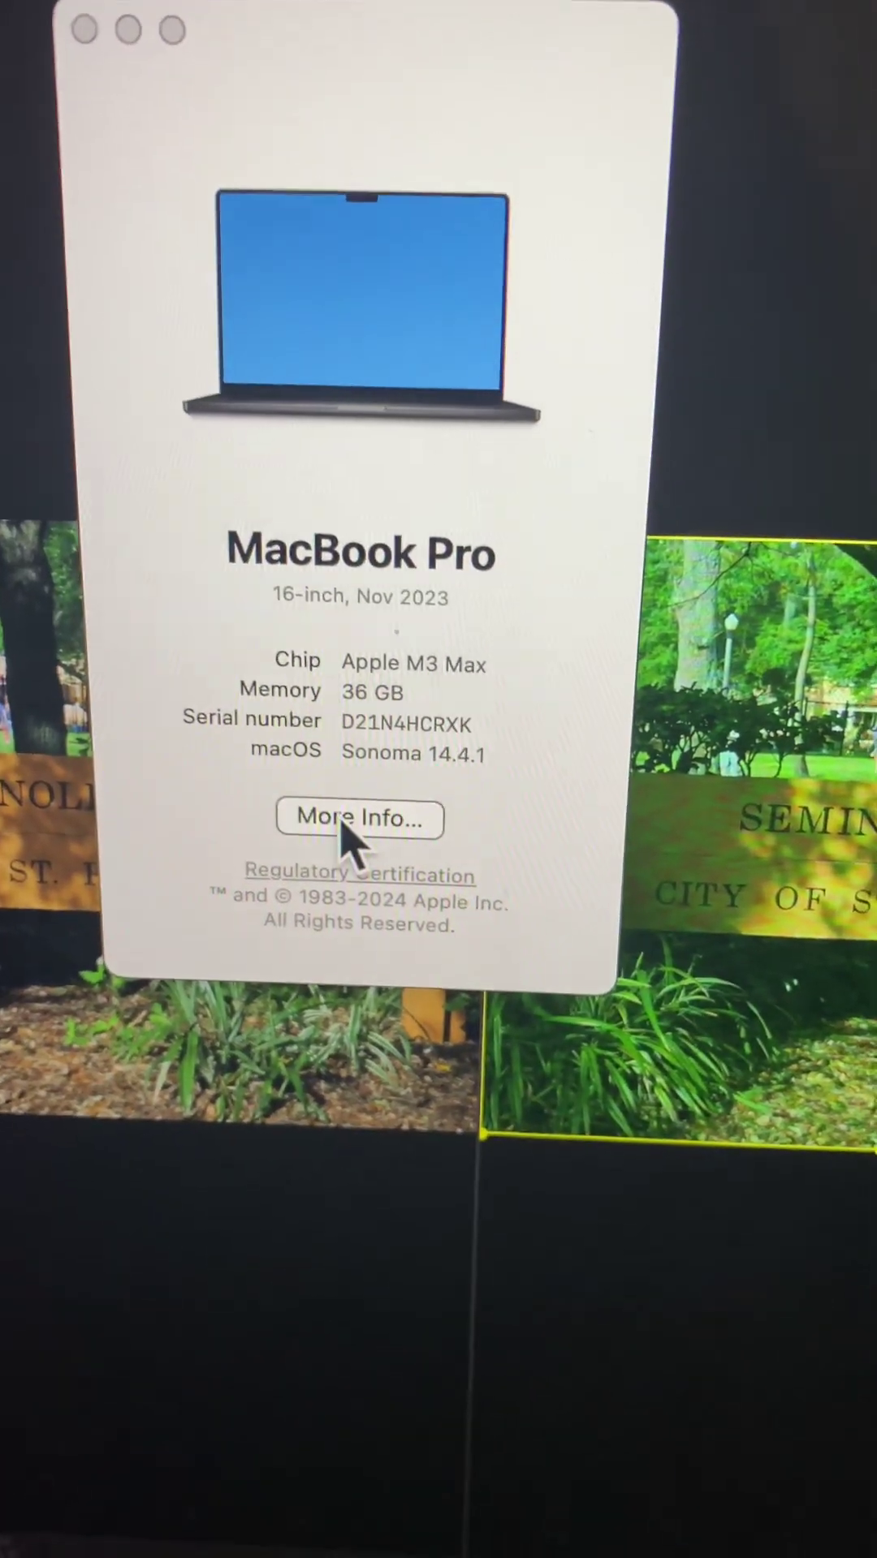
pyautogui.click(340, 832)
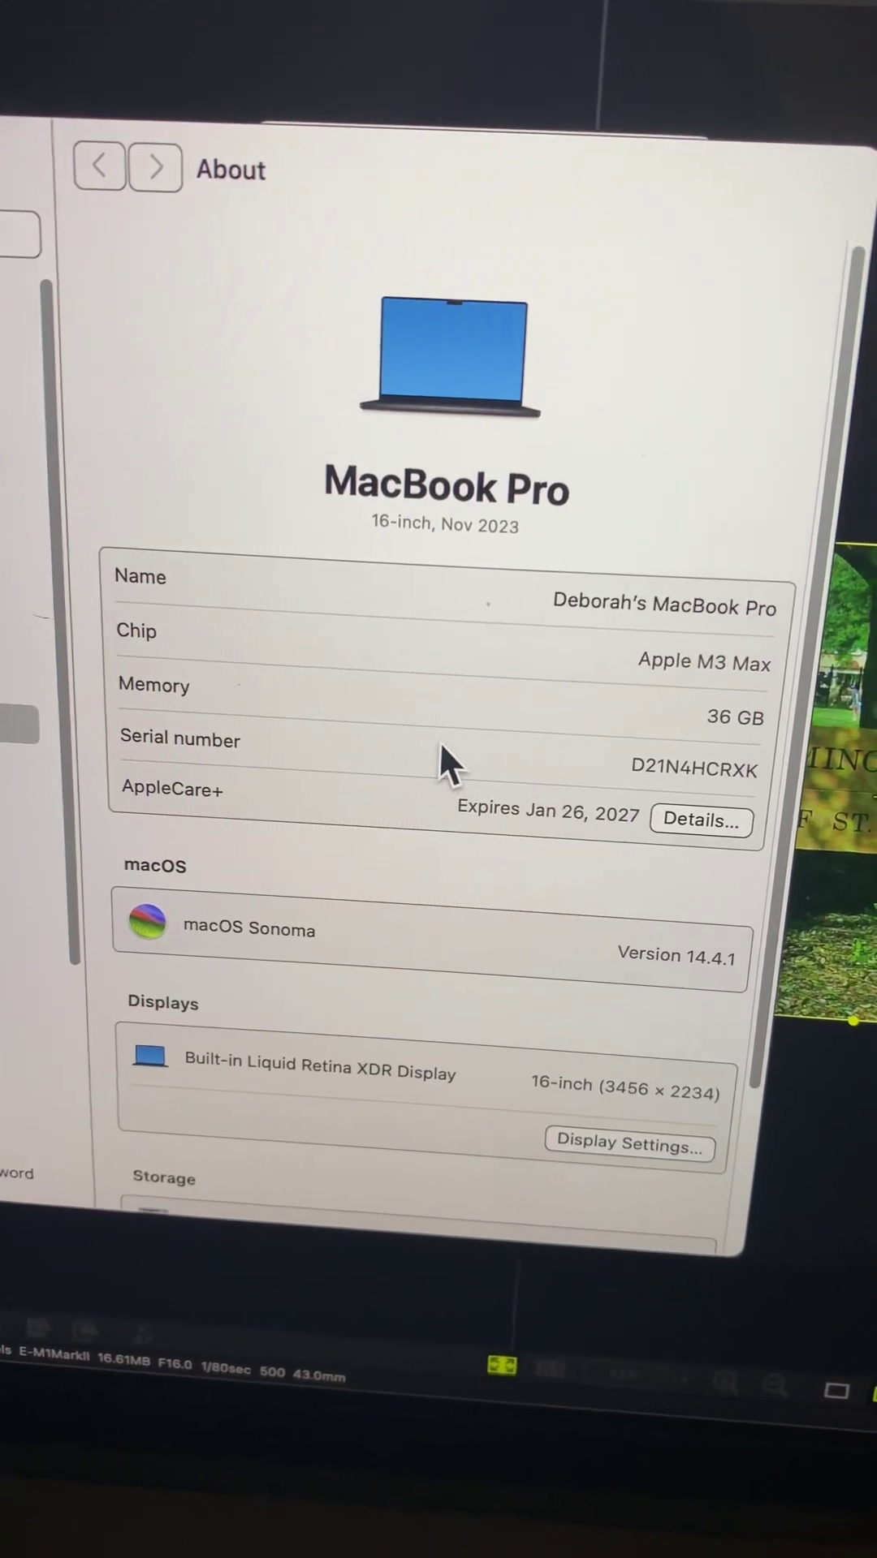
pyautogui.scroll(-3, 473, 779)
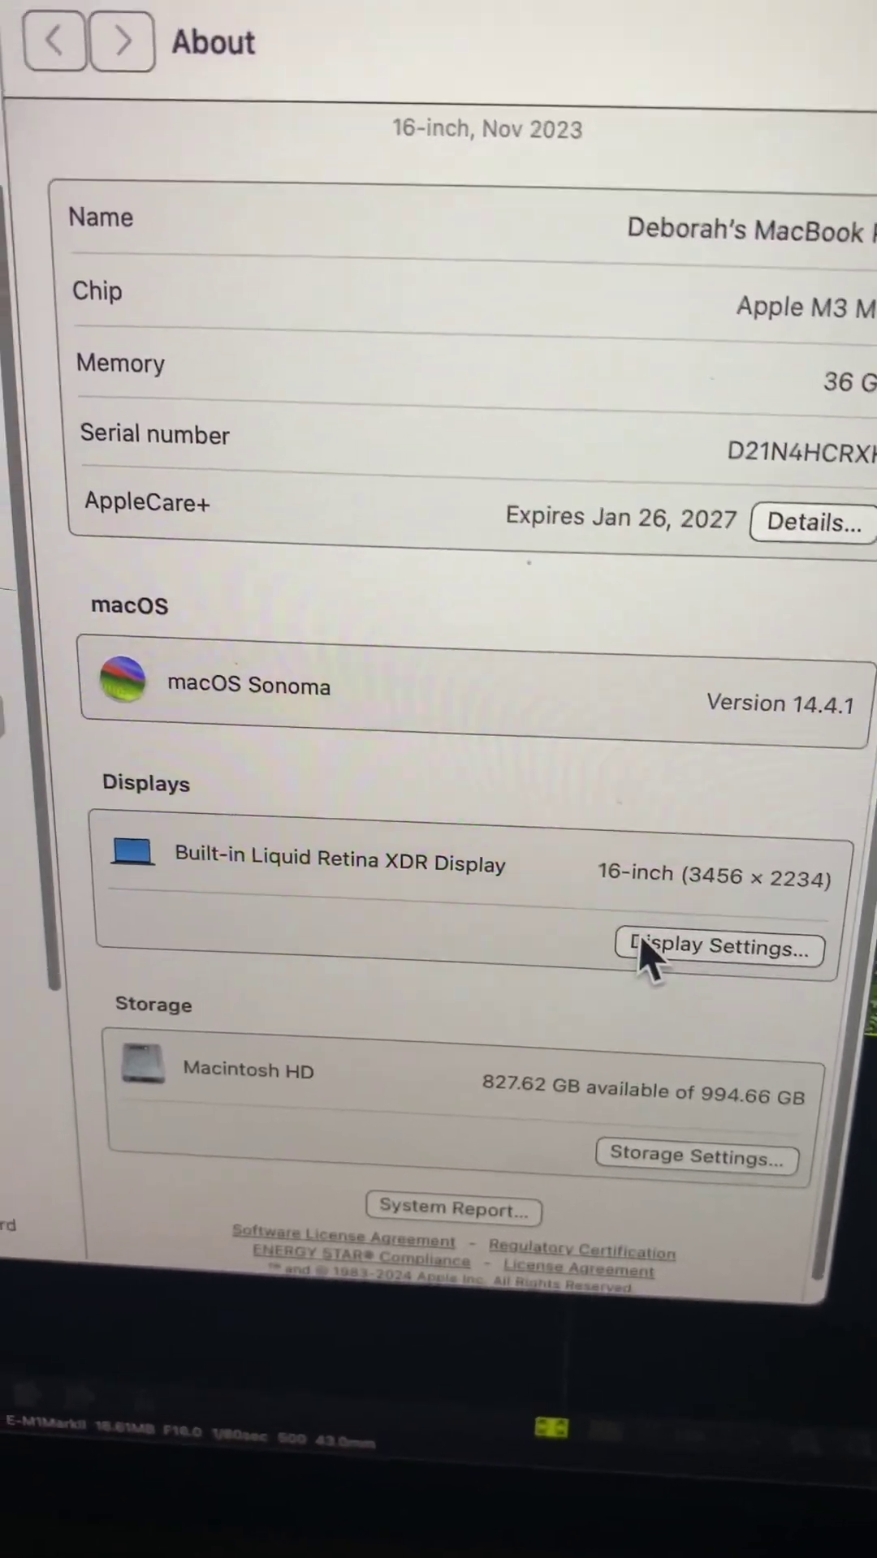
# Step: Confirm the display preset is Photography (P3-D65) and show the Advanced display options
pyautogui.click(614, 911)
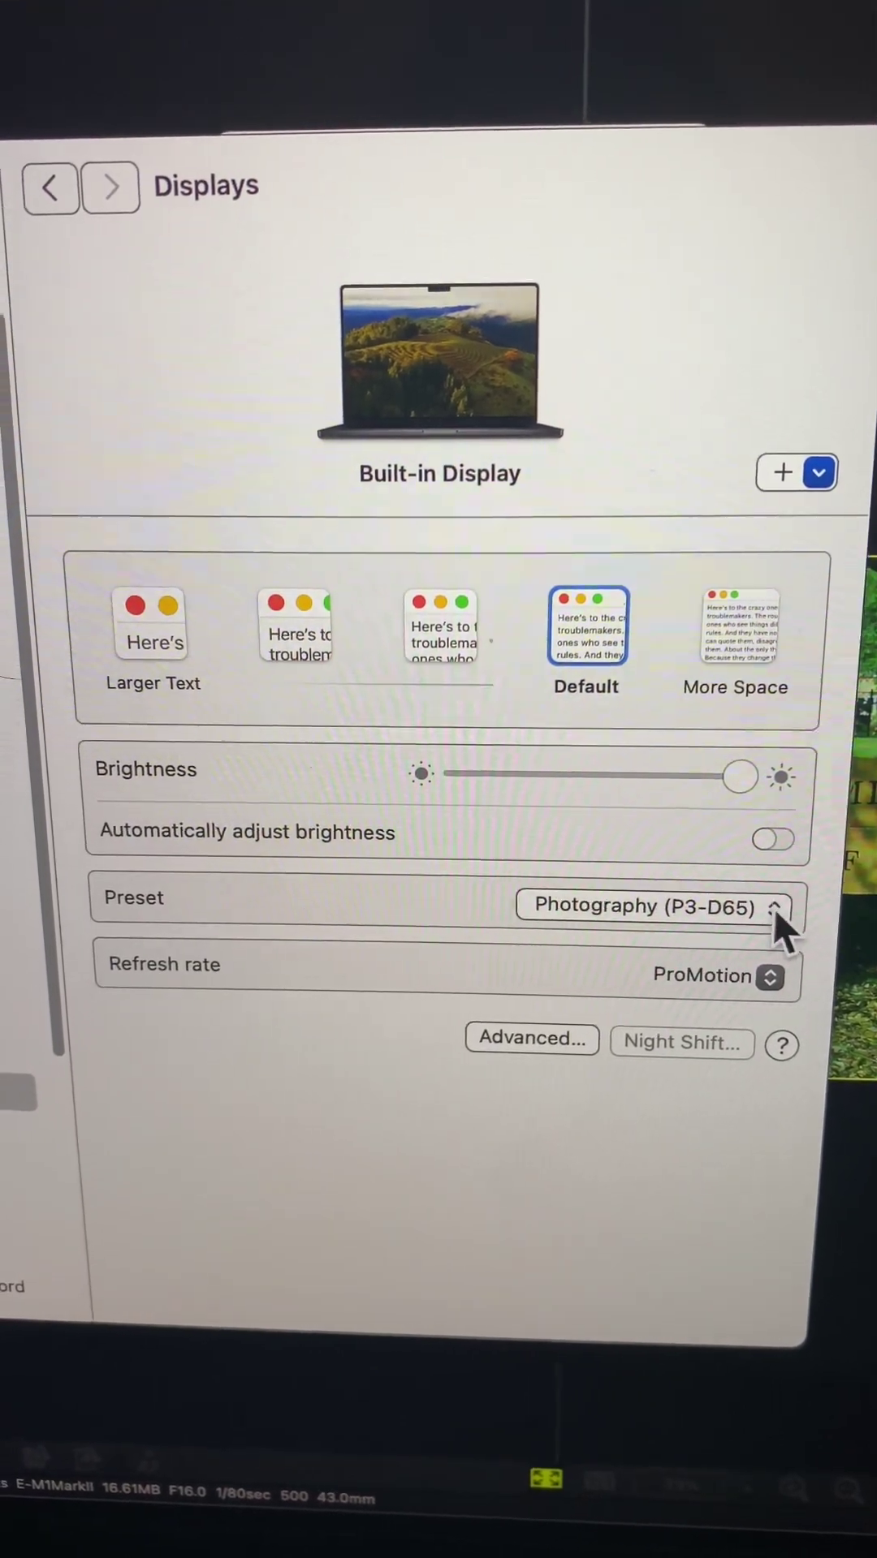
pyautogui.click(772, 905)
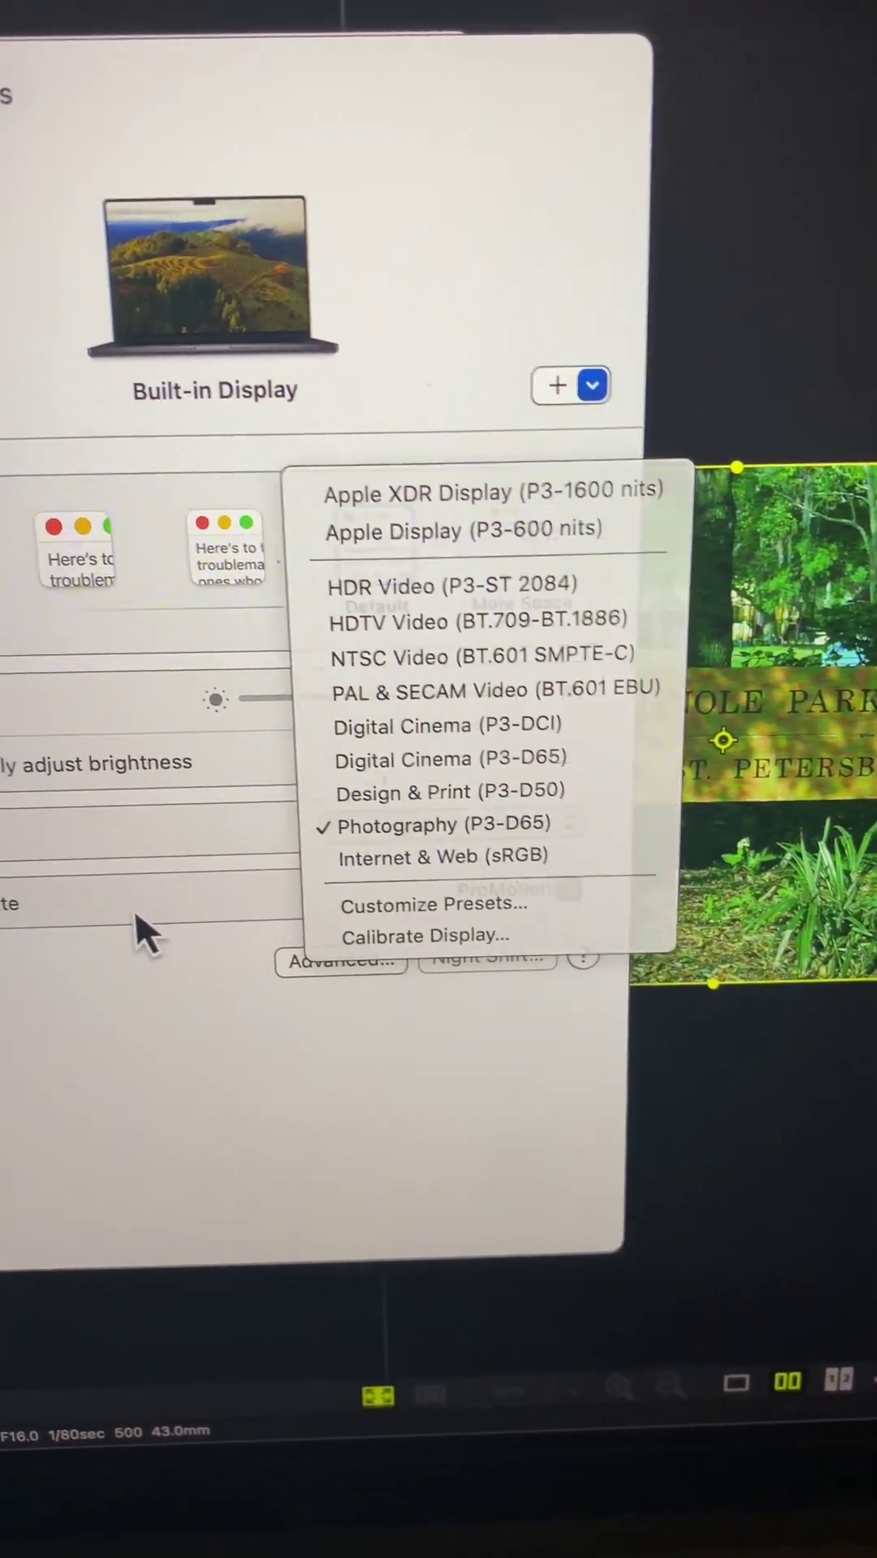
pyautogui.click(146, 913)
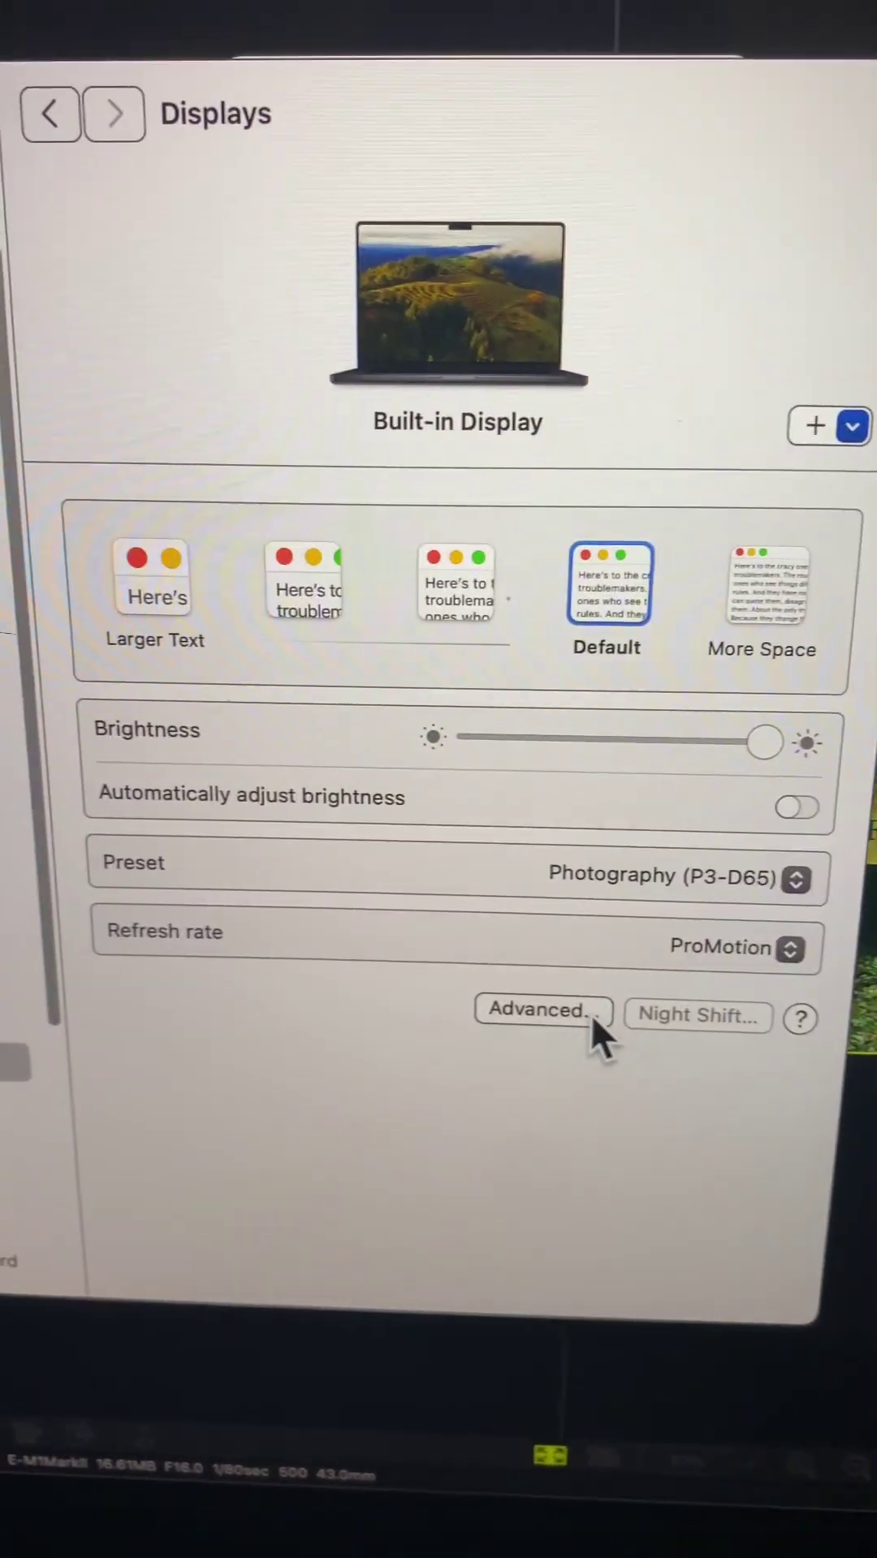
pyautogui.click(490, 978)
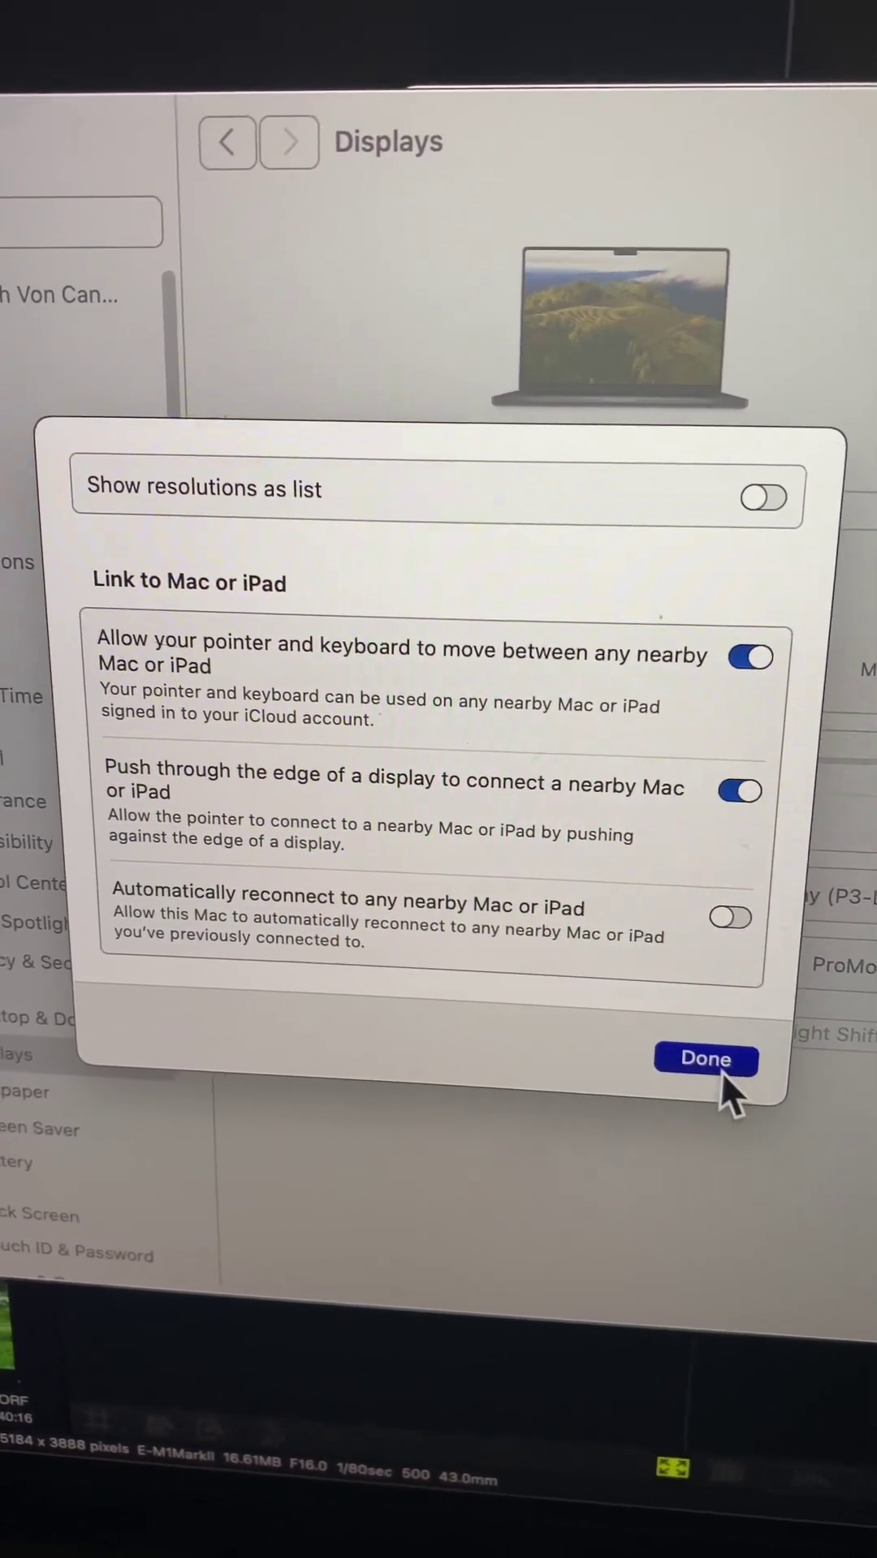
# Step: Dismiss the Advanced display sheet and quit System Settings, returning to OM Workspace
pyautogui.click(716, 1064)
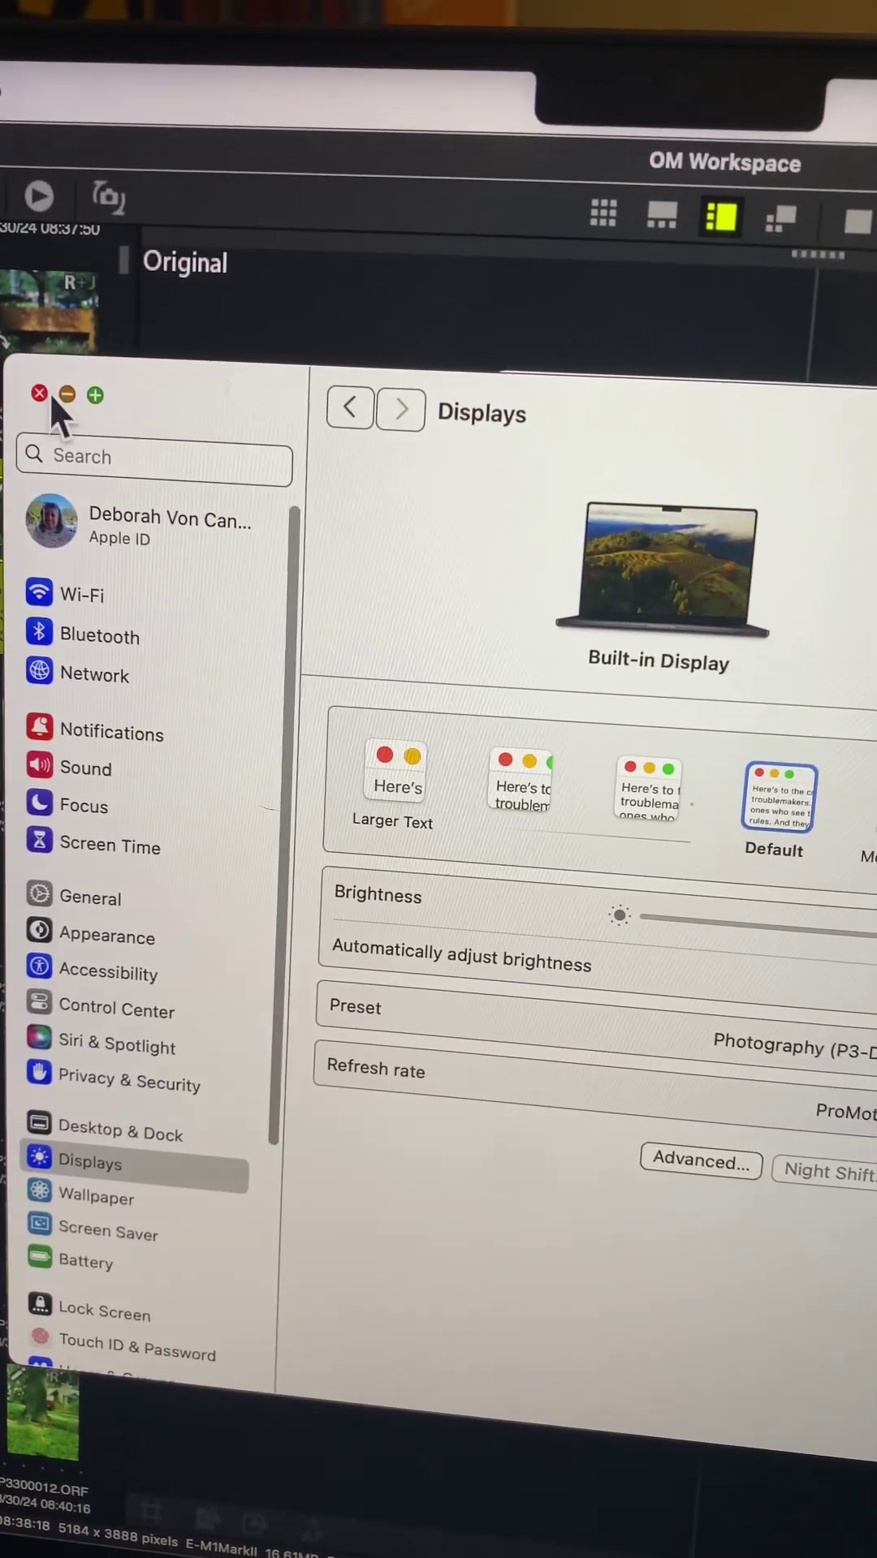
pyautogui.click(47, 405)
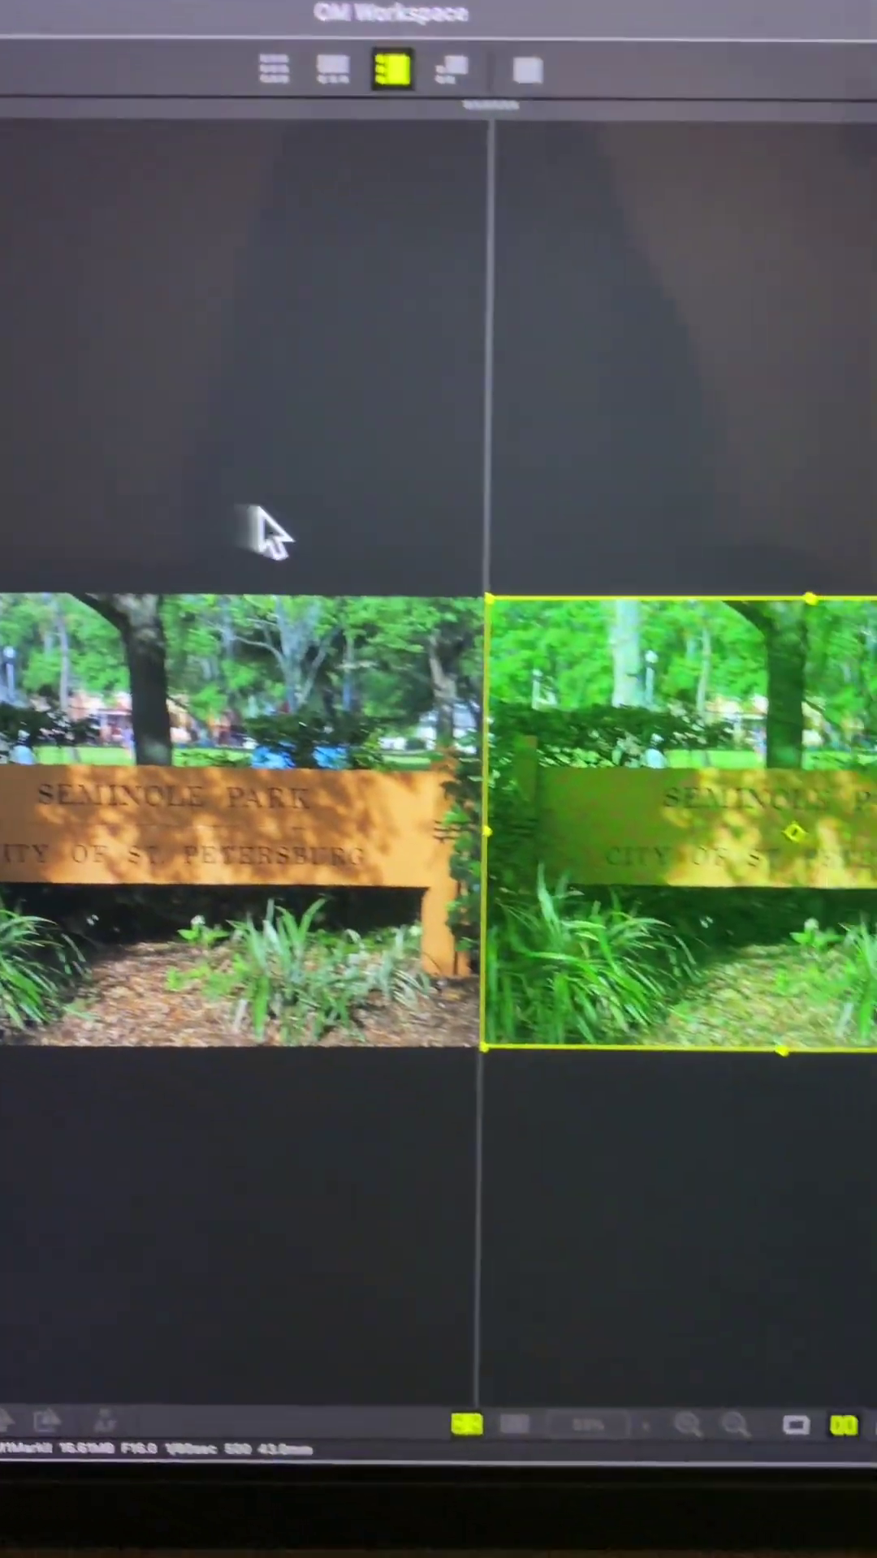